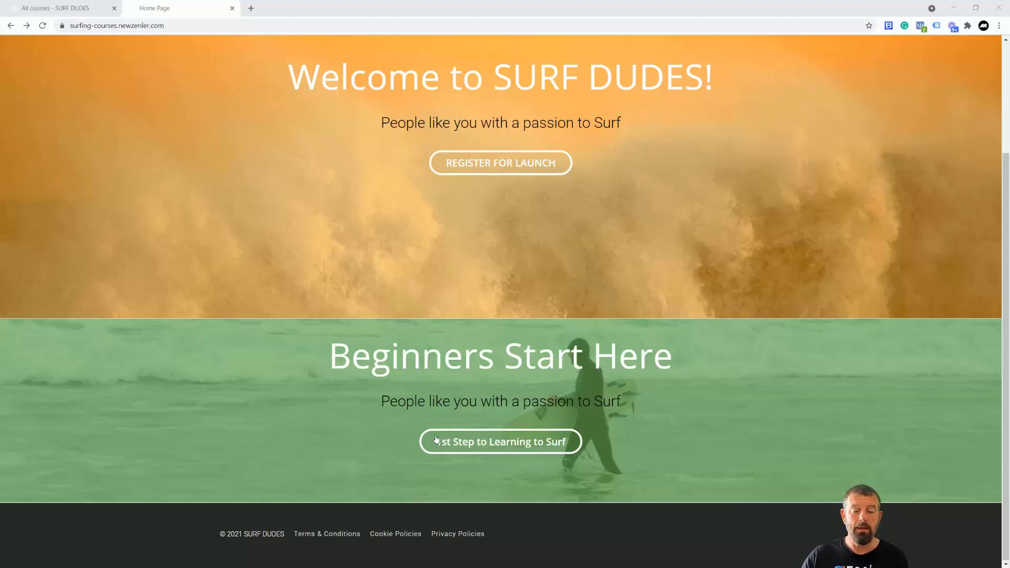
- Open the Beginner Level in Surfing course and buy it at £50 to reach checkout
click(481, 446)
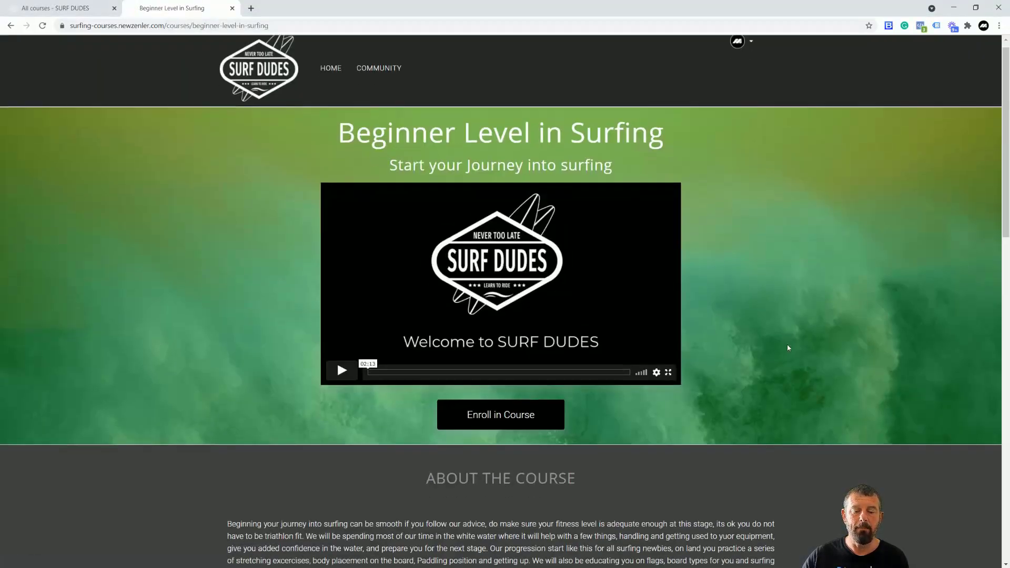
scroll(787, 344, down, 6)
scroll(786, 344, down, 9)
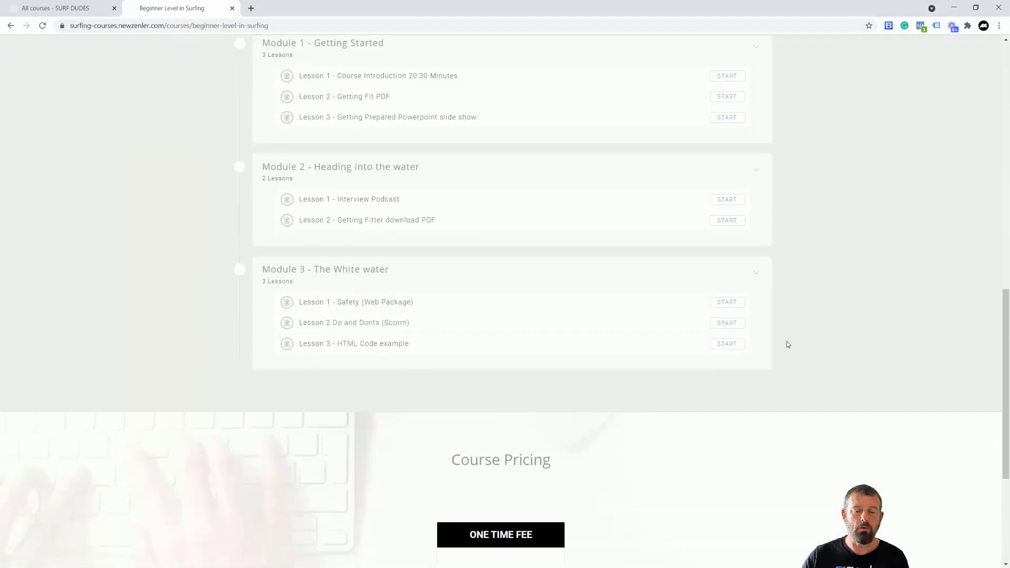
scroll(611, 431, down, 2)
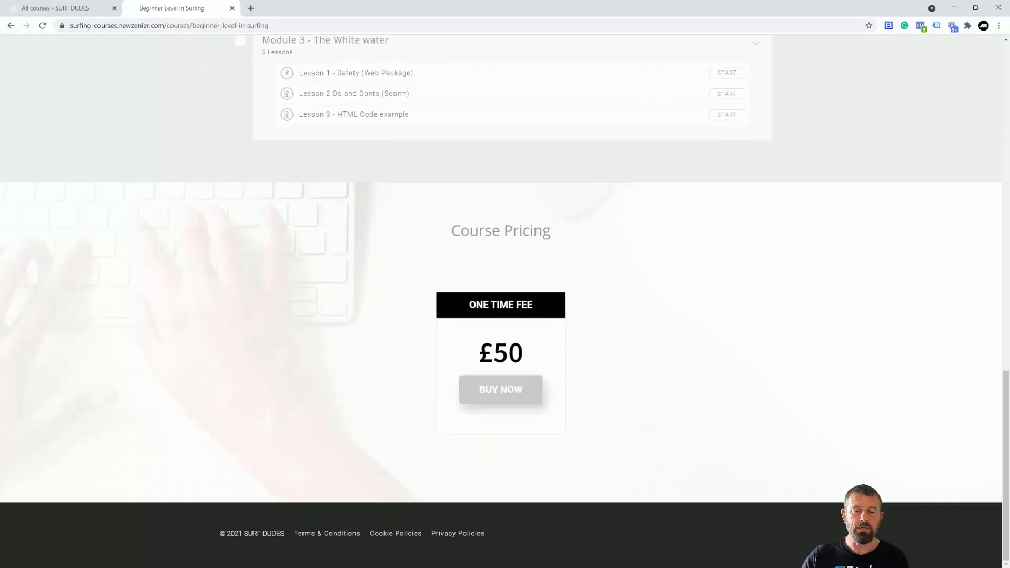
click(498, 394)
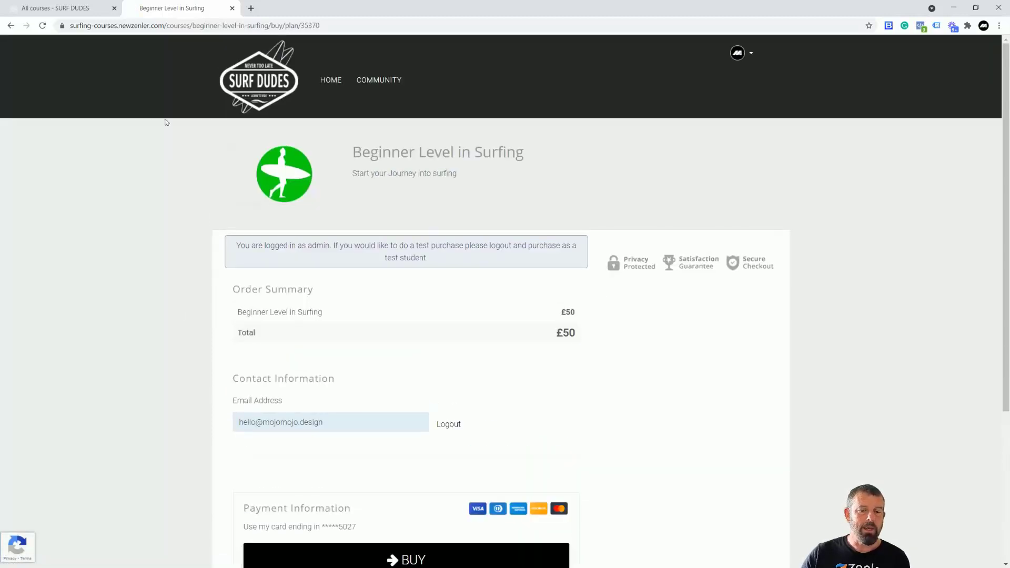
- In the admin, show the Beginner Level in Surfing course's Pages funnel with visitor stats
click(73, 12)
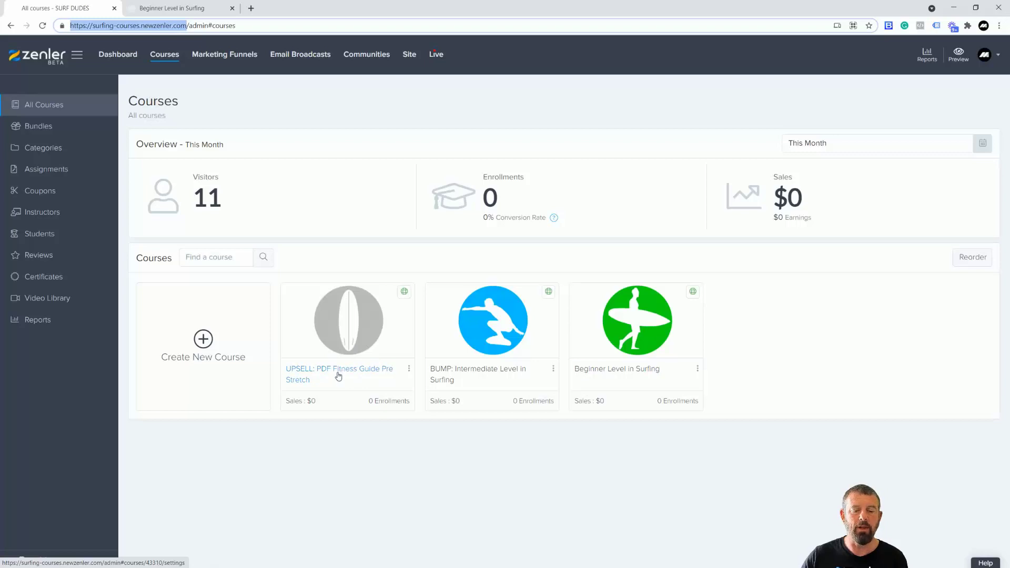
click(640, 342)
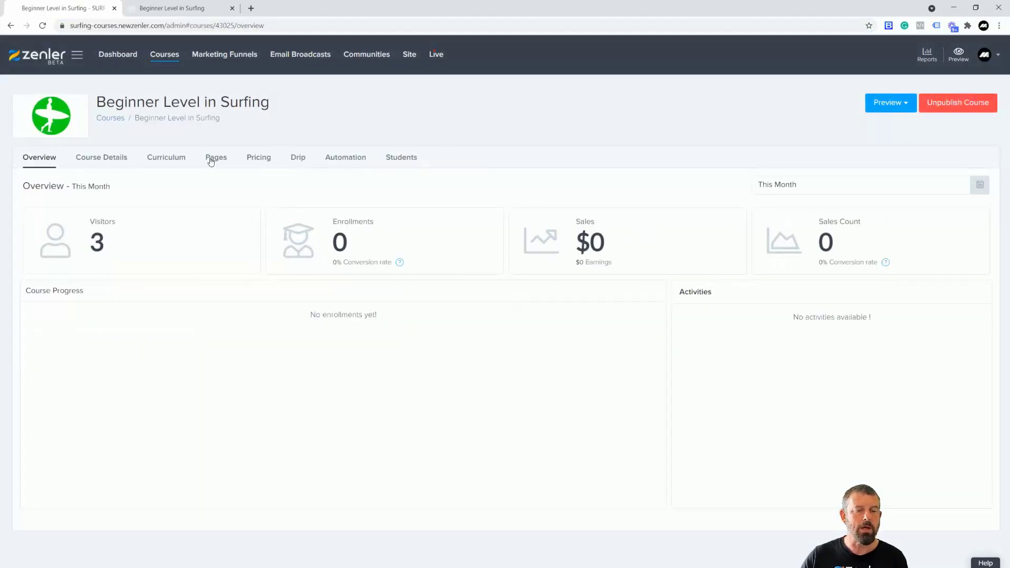
click(211, 159)
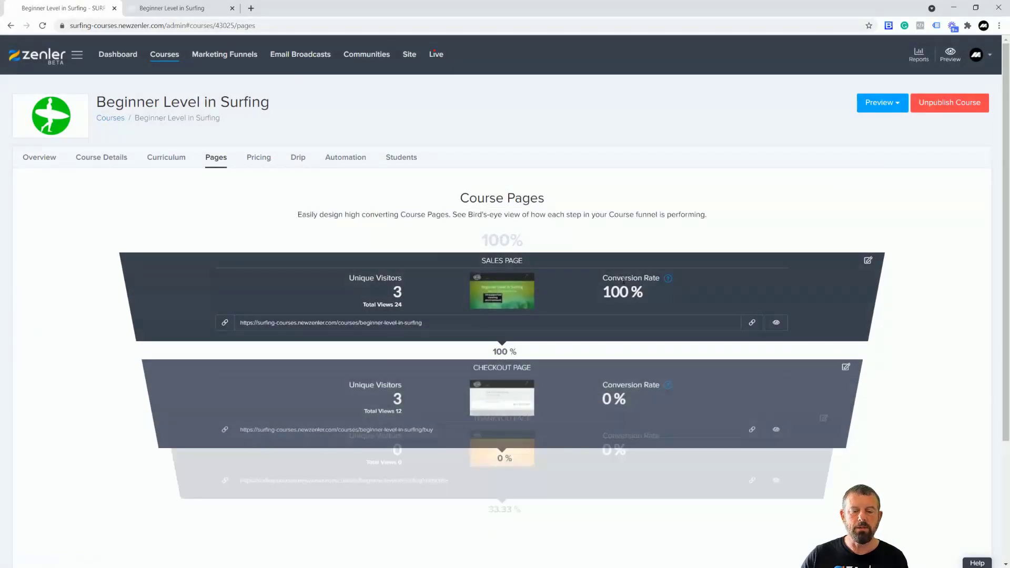
scroll(575, 328, down, 1)
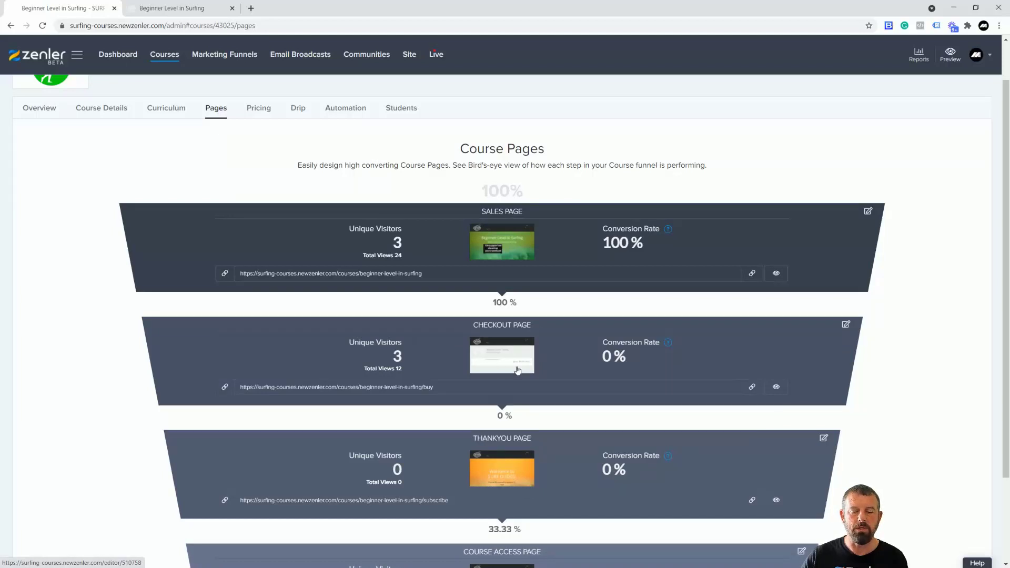
- Edit the checkout page and add an order bump for BUMP: Intermediate Level in Surfing
click(846, 325)
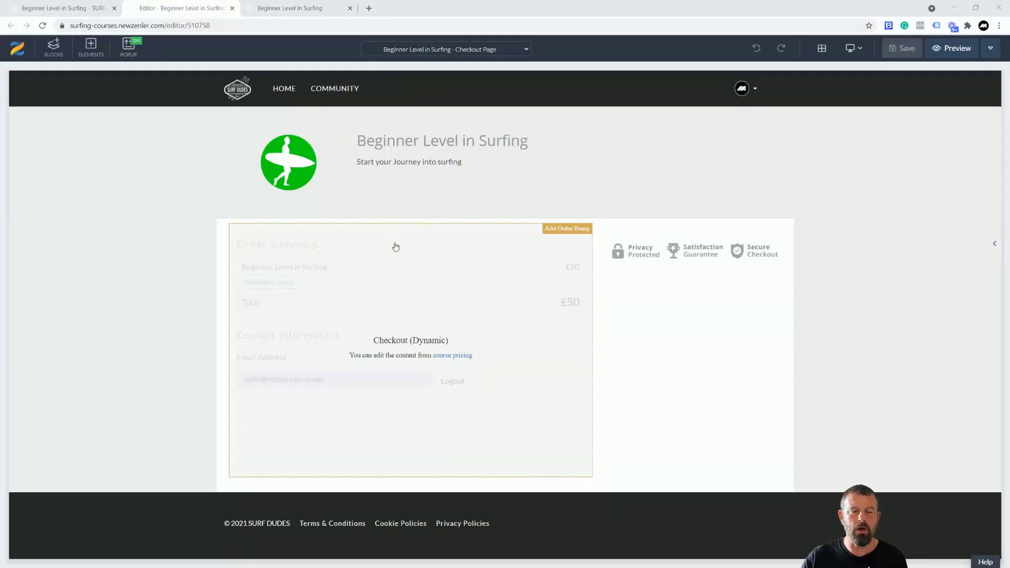
click(562, 229)
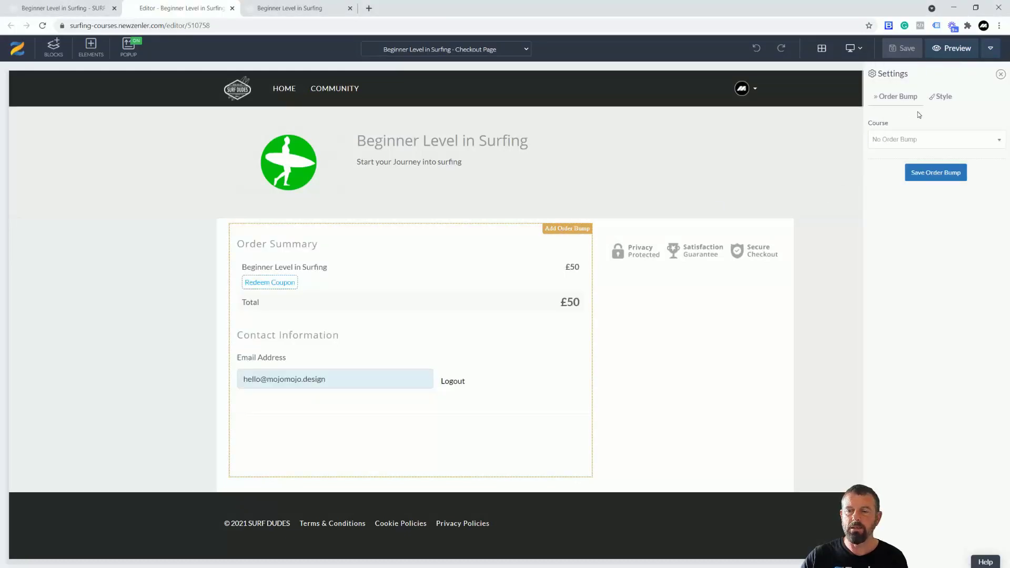
click(936, 143)
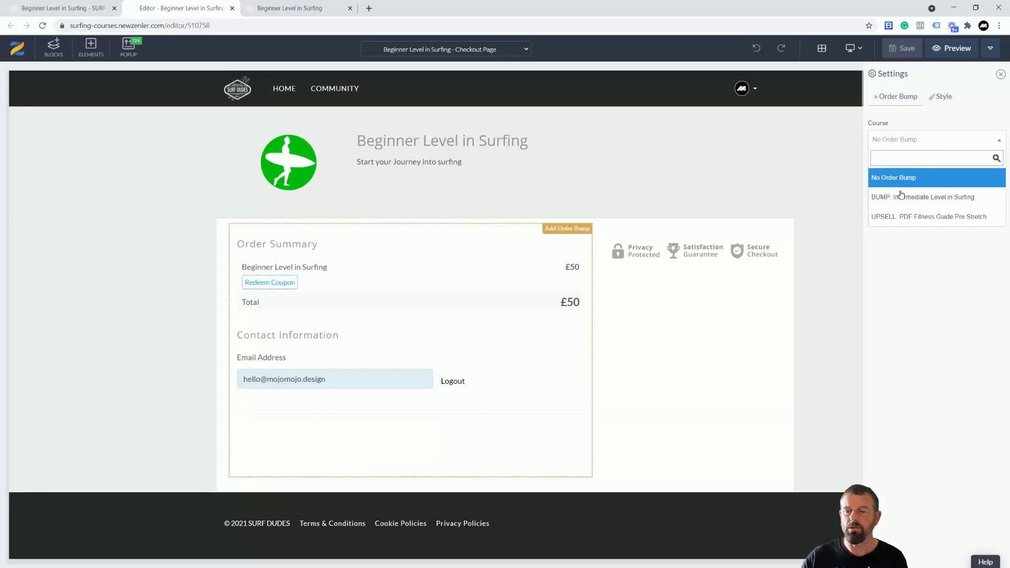
click(927, 198)
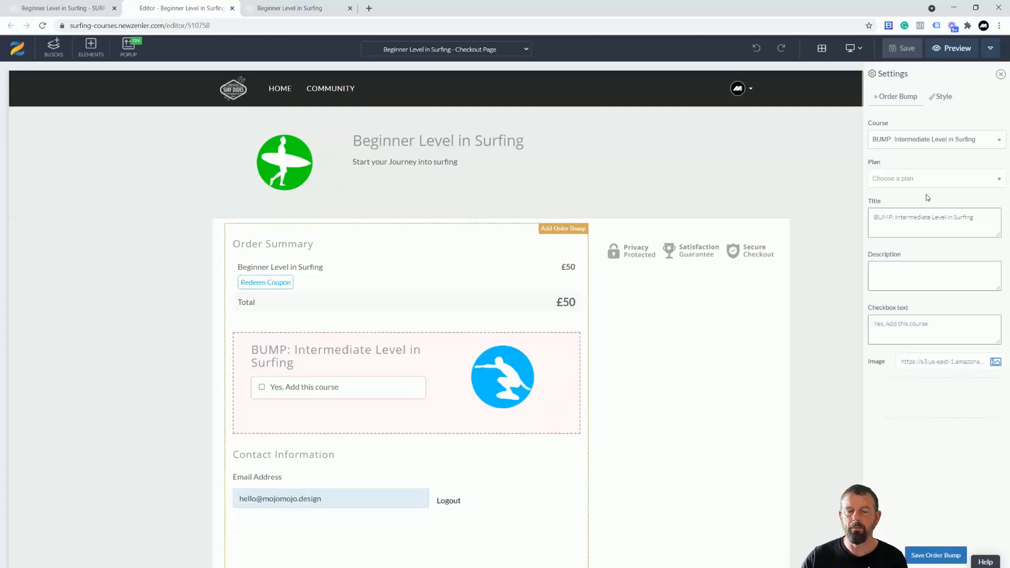
mouse_move(444, 342)
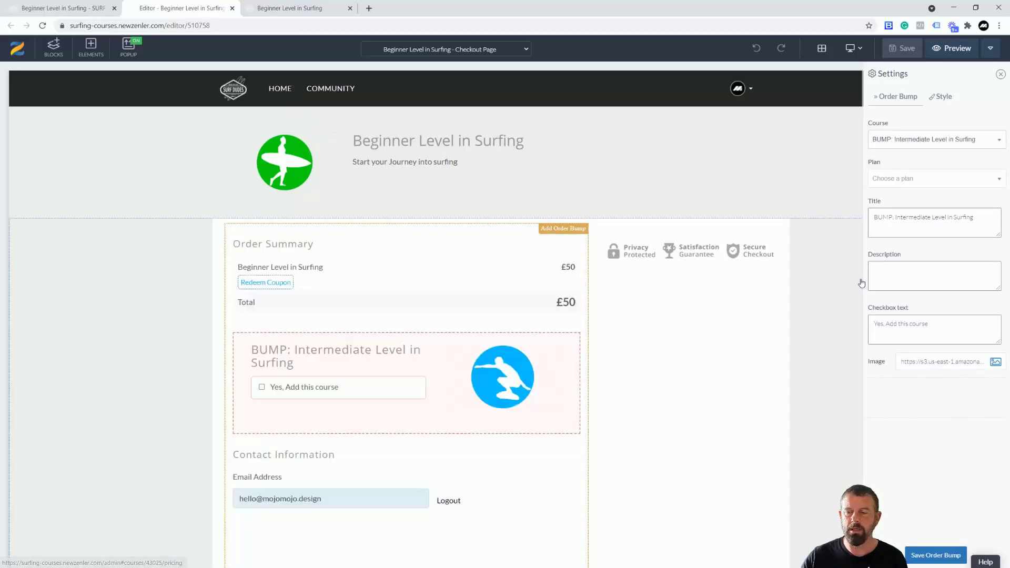
mouse_move(406, 382)
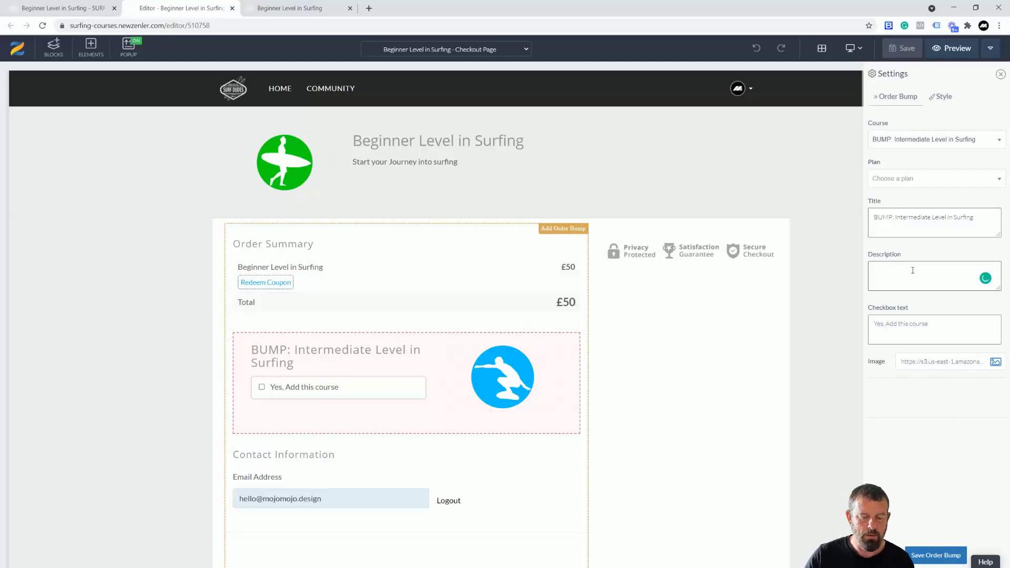
- Describe the bump as level 2 complementing beginner, use the 'Get the Intermediate course' plan, and save
text(This is level 2)
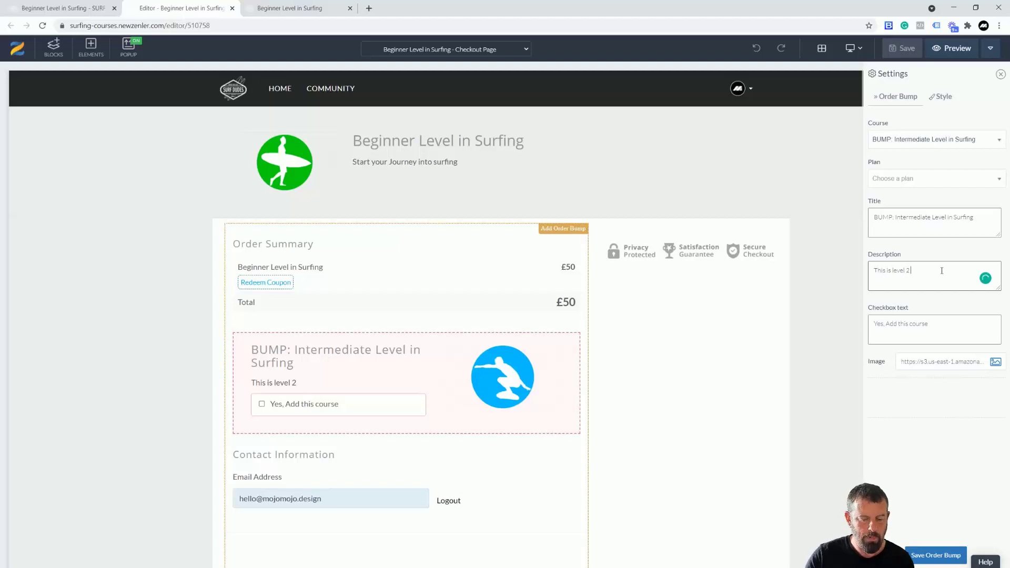
text(and complim)
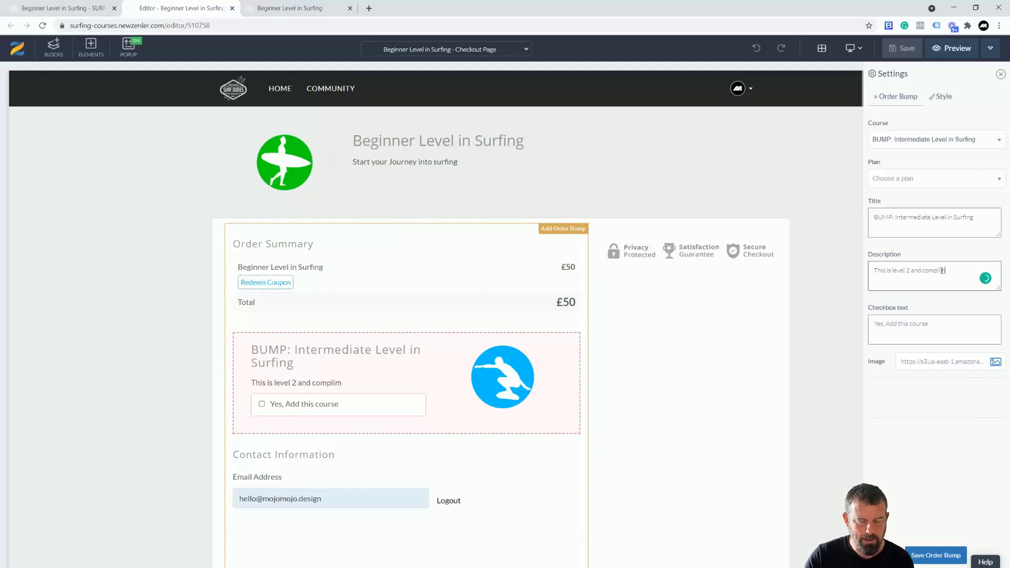
text(ents your)
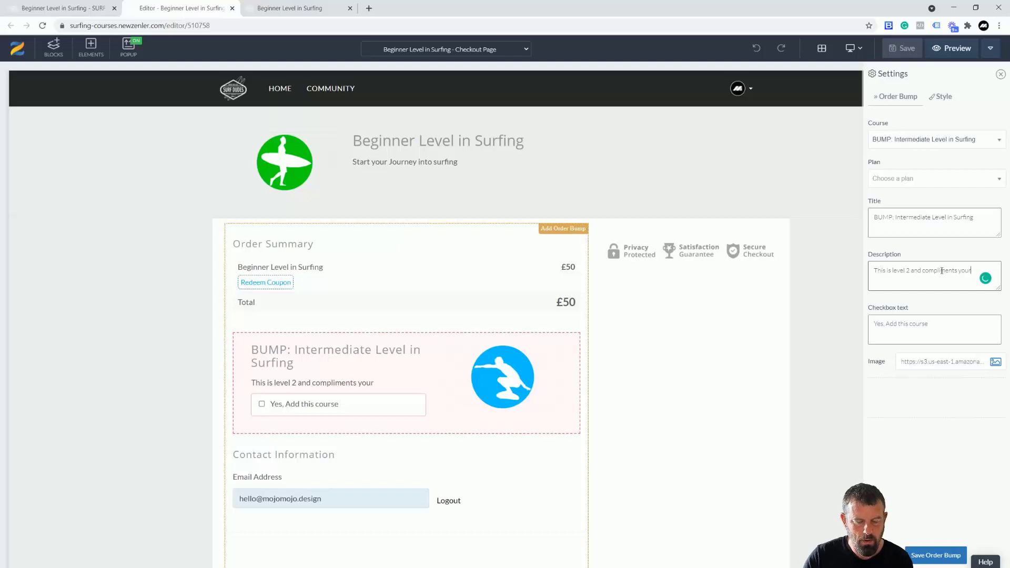
text( beginner level)
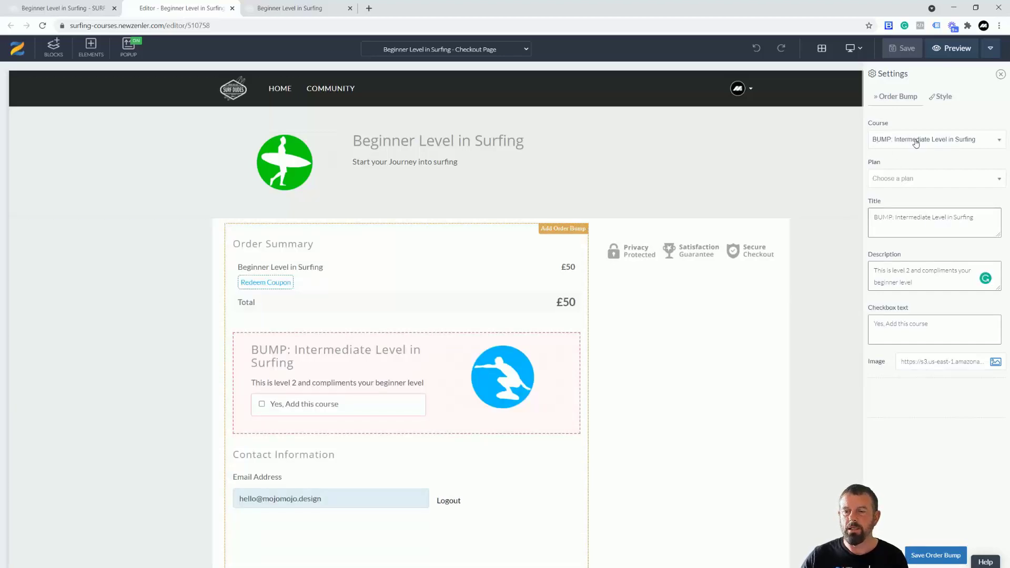
click(920, 182)
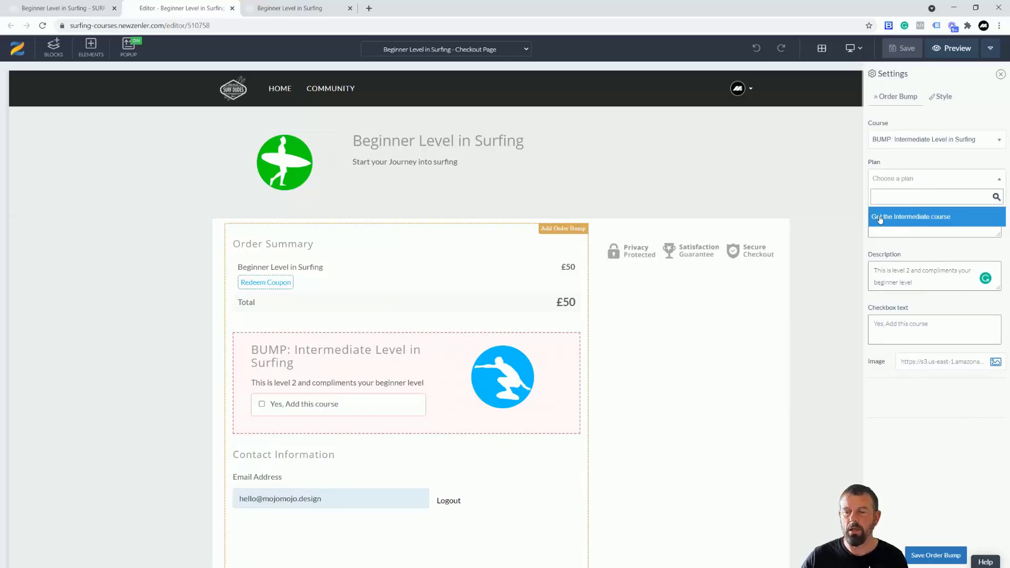
click(902, 217)
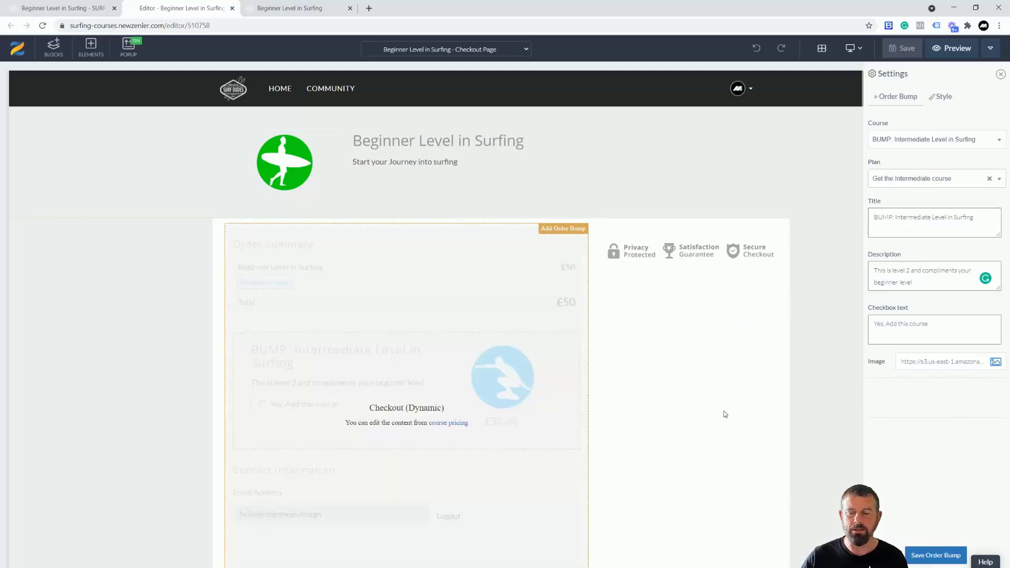
click(930, 555)
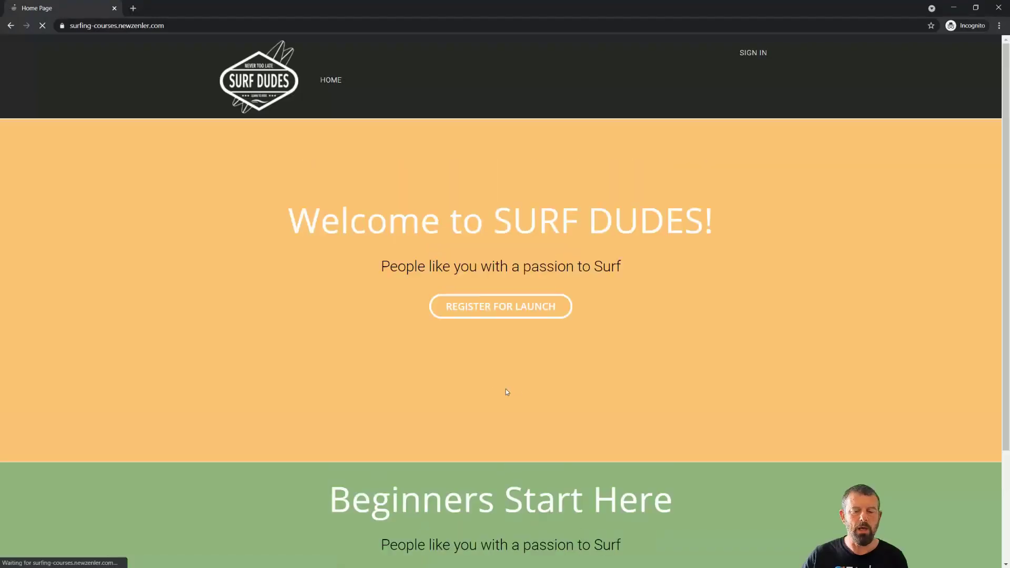
- In the incognito tab, enroll in Beginner Level in Surfing to reach the live checkout
scroll(506, 391, down, 3)
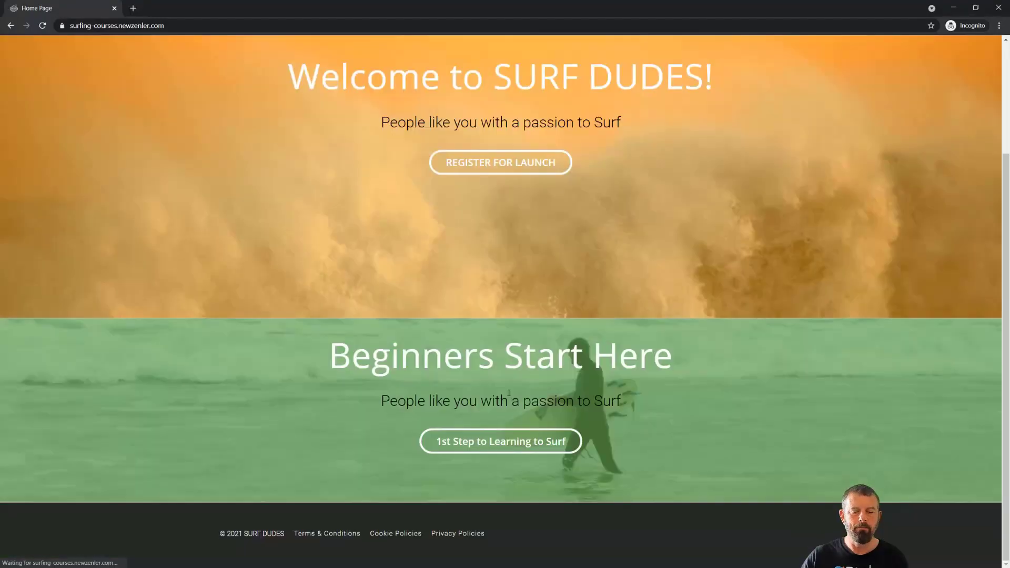
click(476, 448)
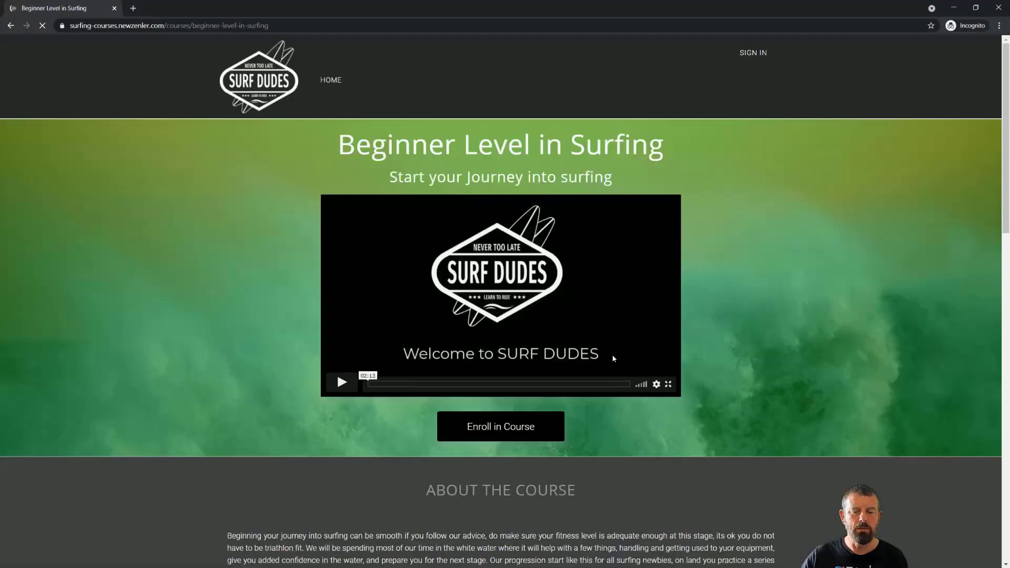
scroll(517, 277, down, 3)
click(492, 229)
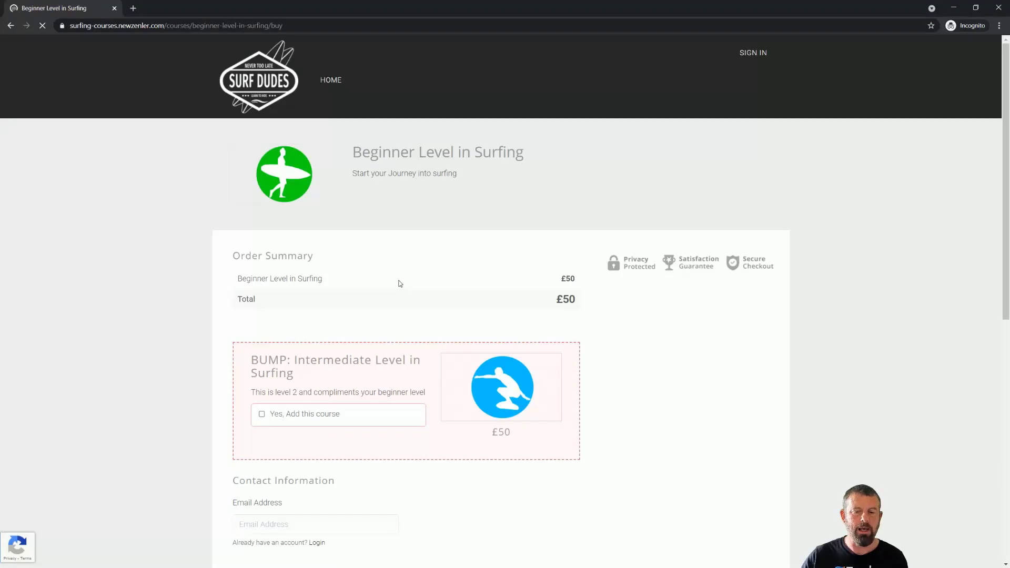
- Tick 'Yes, Add this course' so the total becomes £100, then return to the page editor
drag(366, 150, 530, 164)
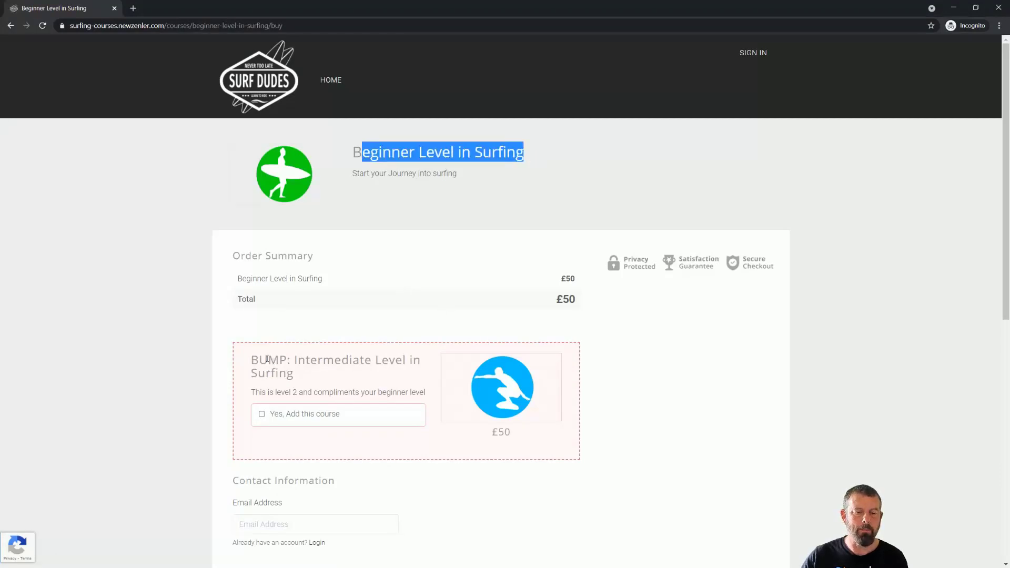
drag(267, 359, 313, 371)
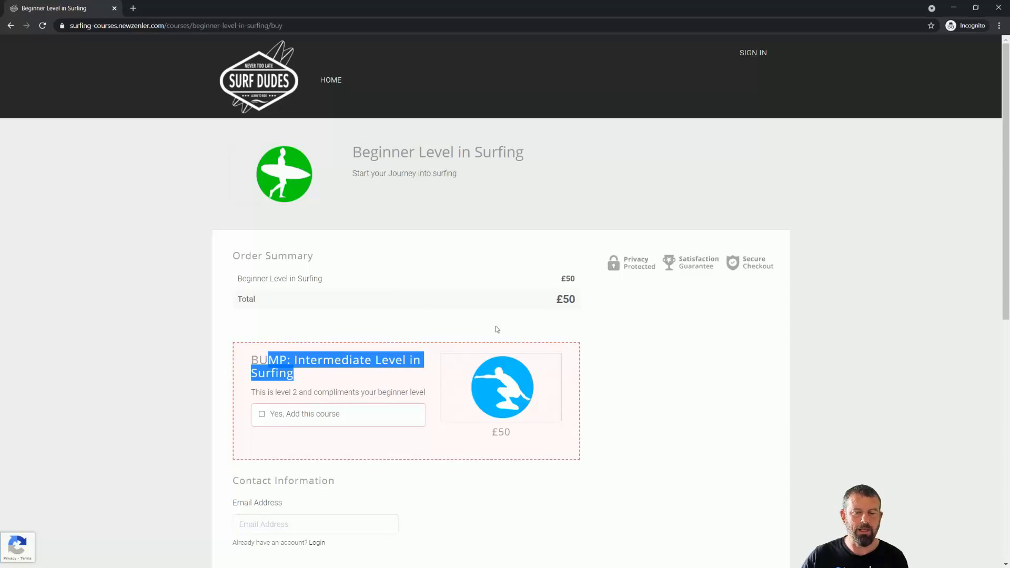
click(261, 414)
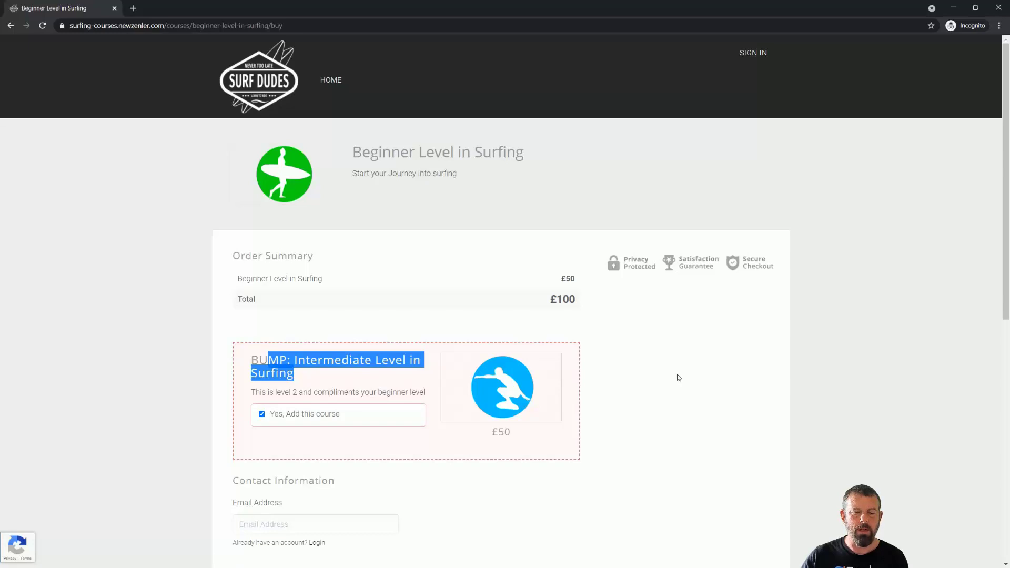
scroll(678, 377, down, 2)
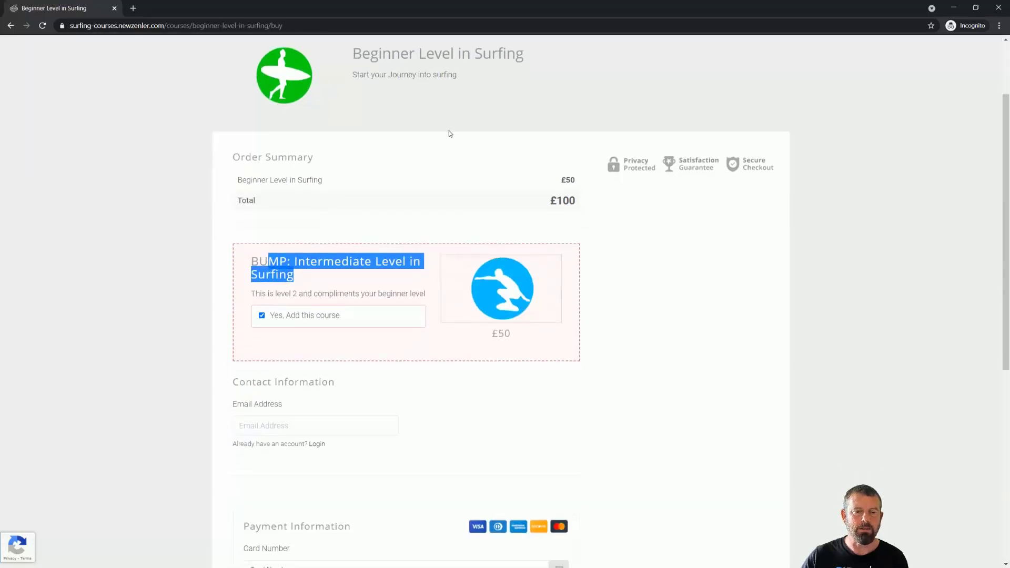
click(731, 342)
scroll(710, 339, up, 2)
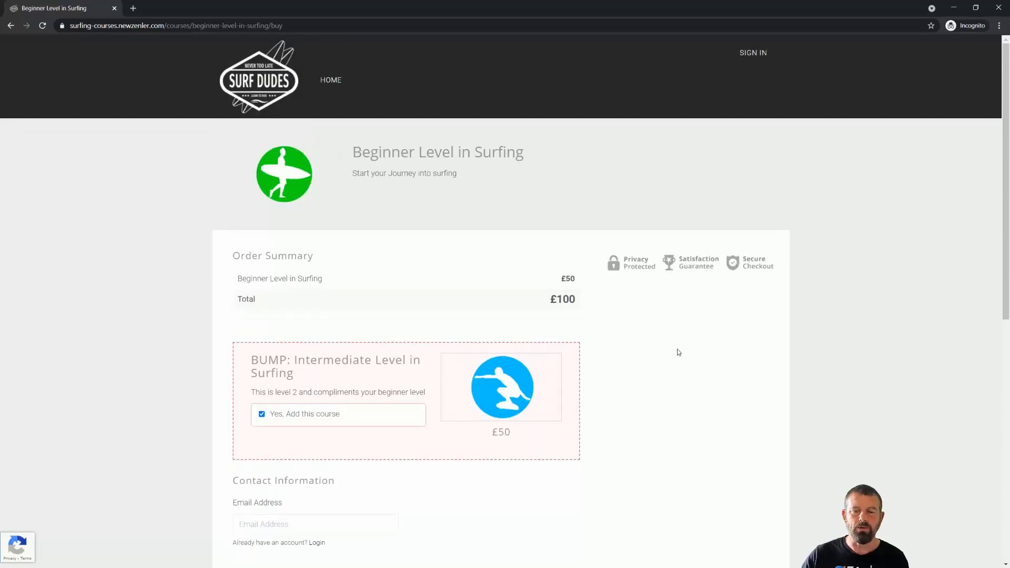
scroll(683, 349, down, 5)
scroll(750, 402, up, 5)
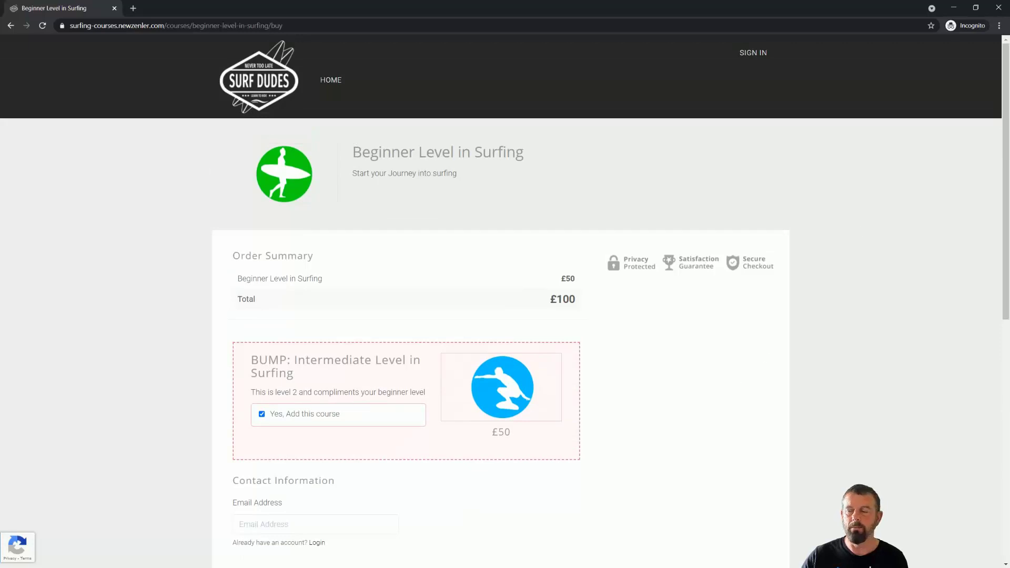
key(alt+Tab)
- Add an upsell to the Thankyou Page and select its placeholder video
click(524, 49)
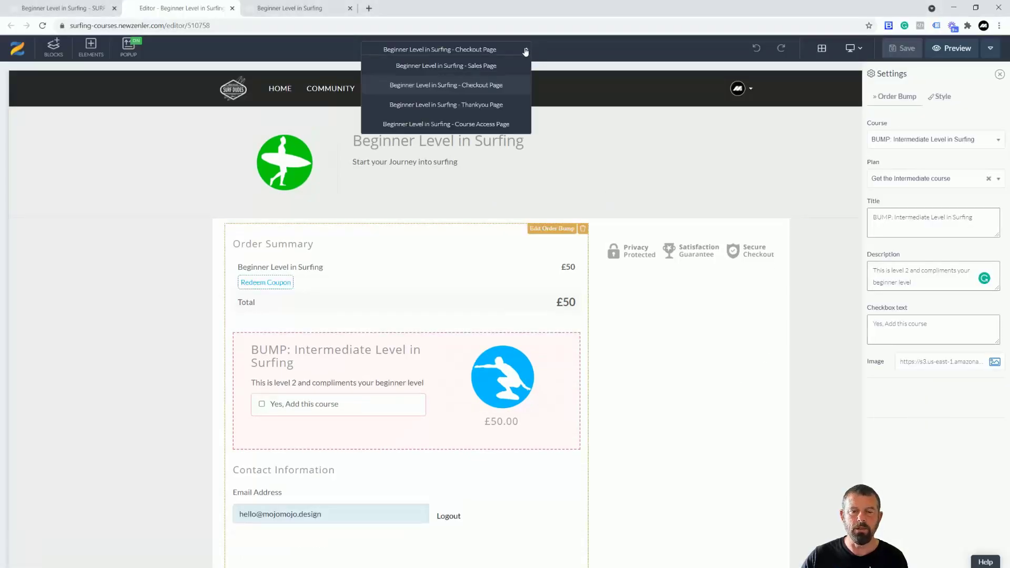
click(446, 104)
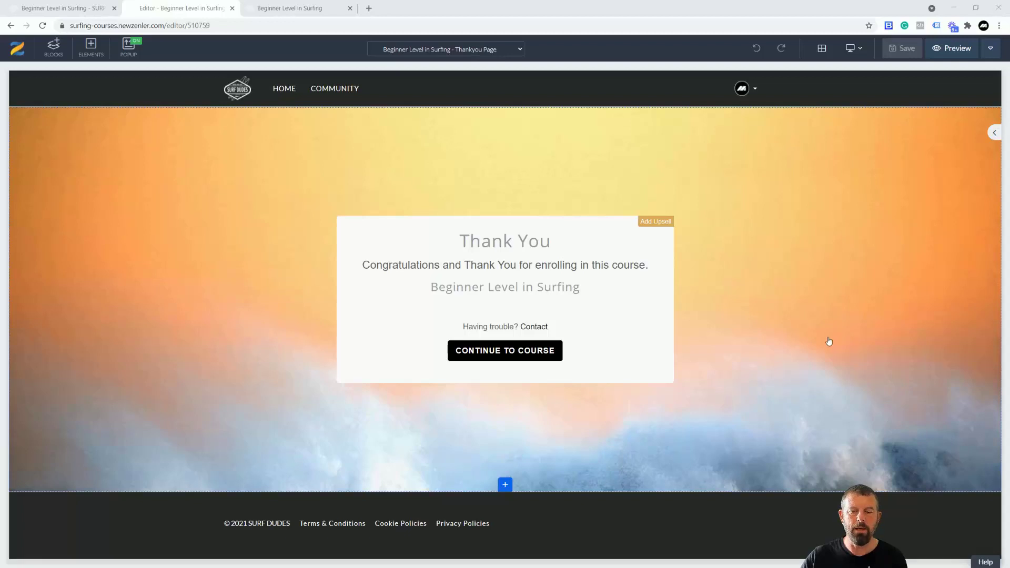
click(655, 221)
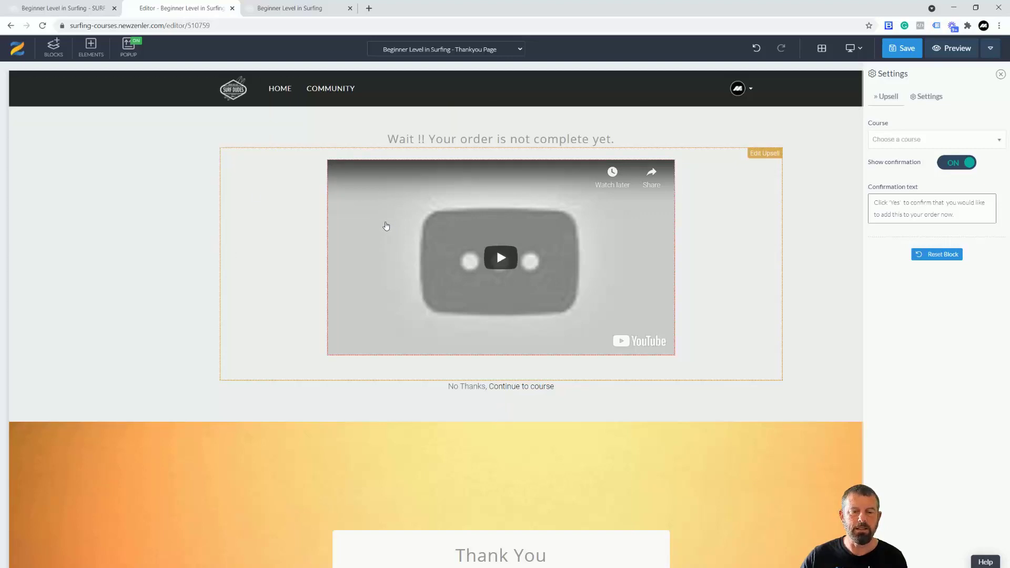
click(382, 219)
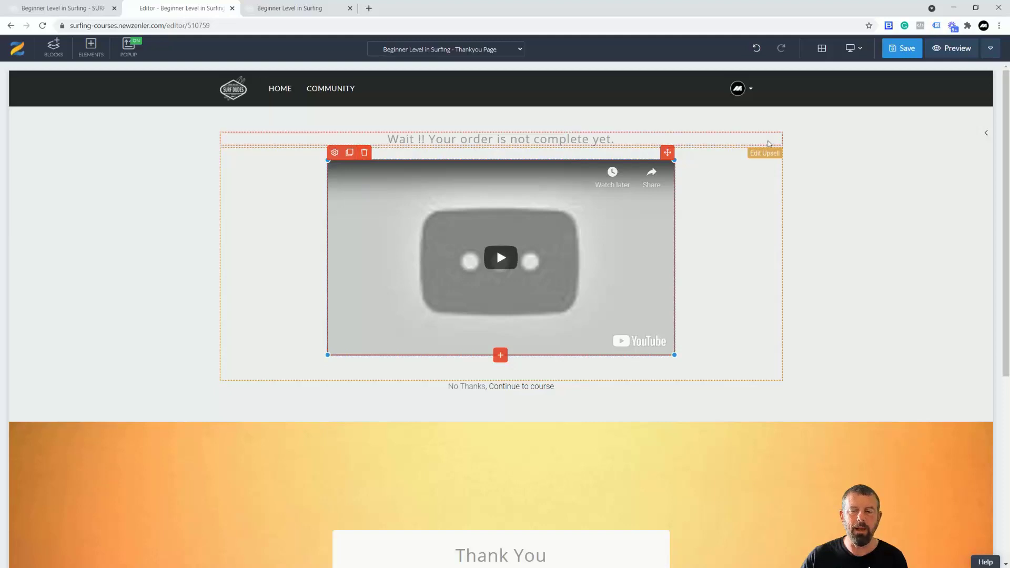
- Set the upsell to UPSELL: PDF Fitness Guide Pre Stretch on the £2.50 PDF Download plan
click(753, 153)
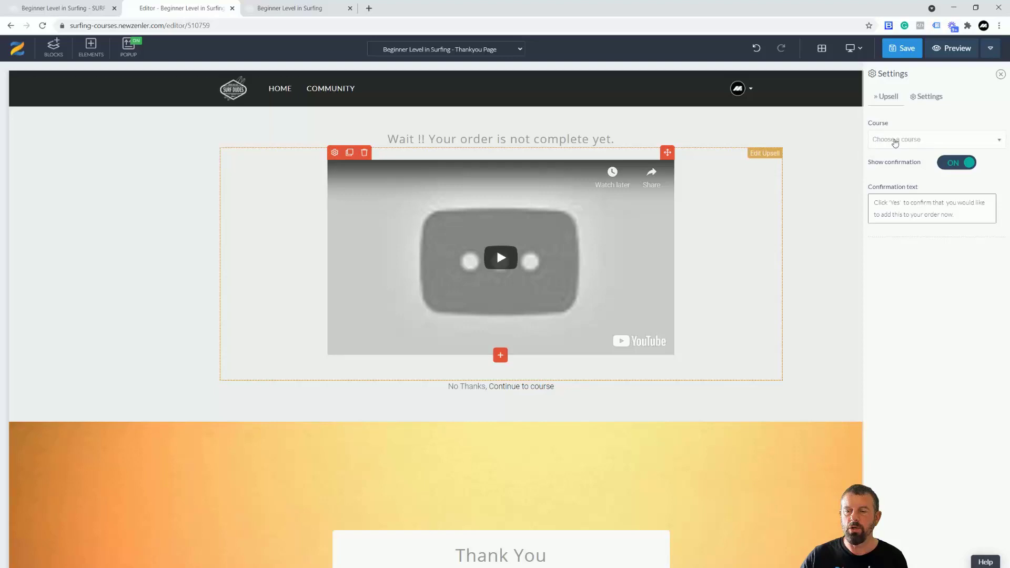
click(893, 141)
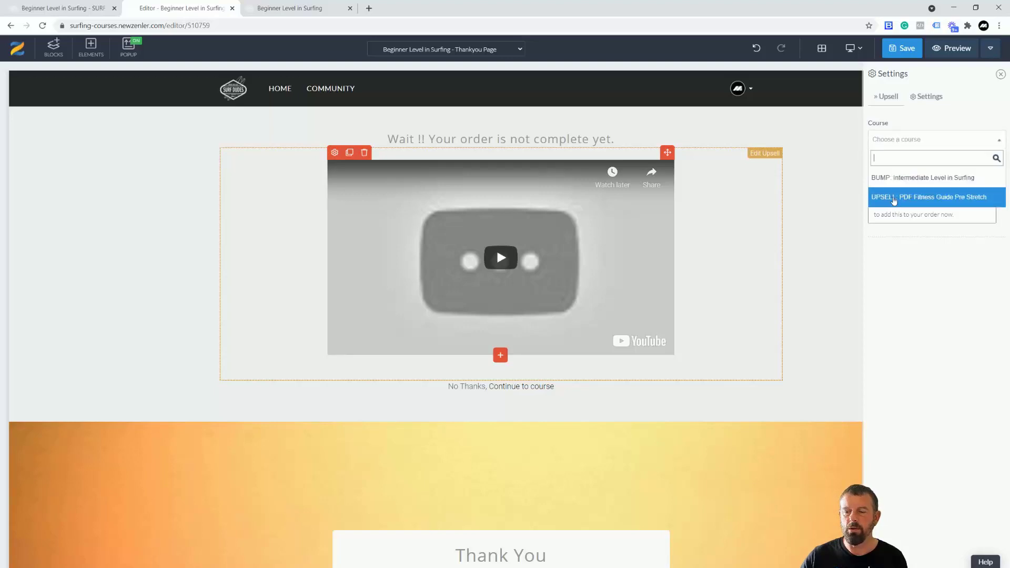
click(935, 201)
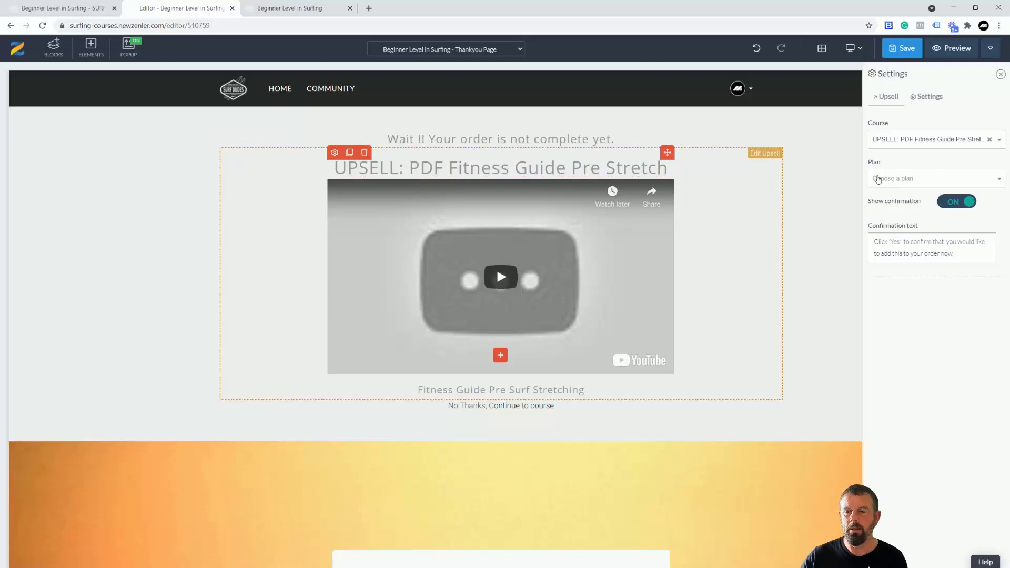
click(892, 182)
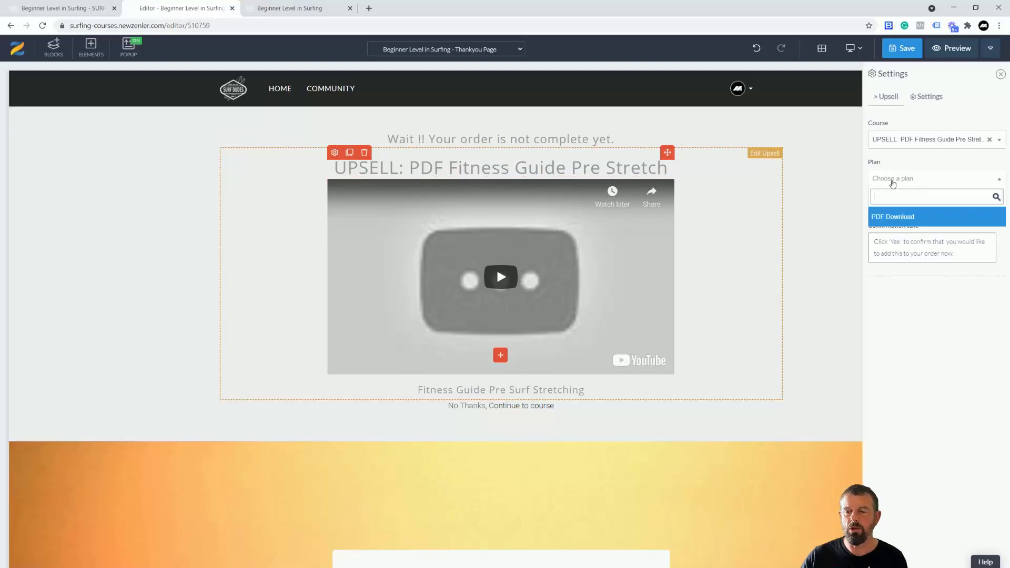
click(883, 219)
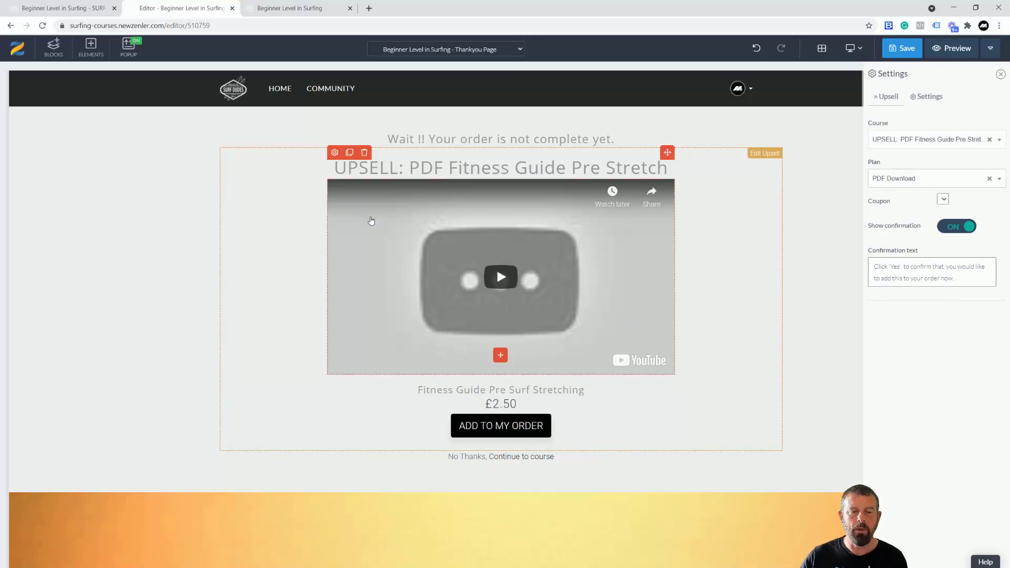
- Delete the upsell's placeholder video
click(364, 196)
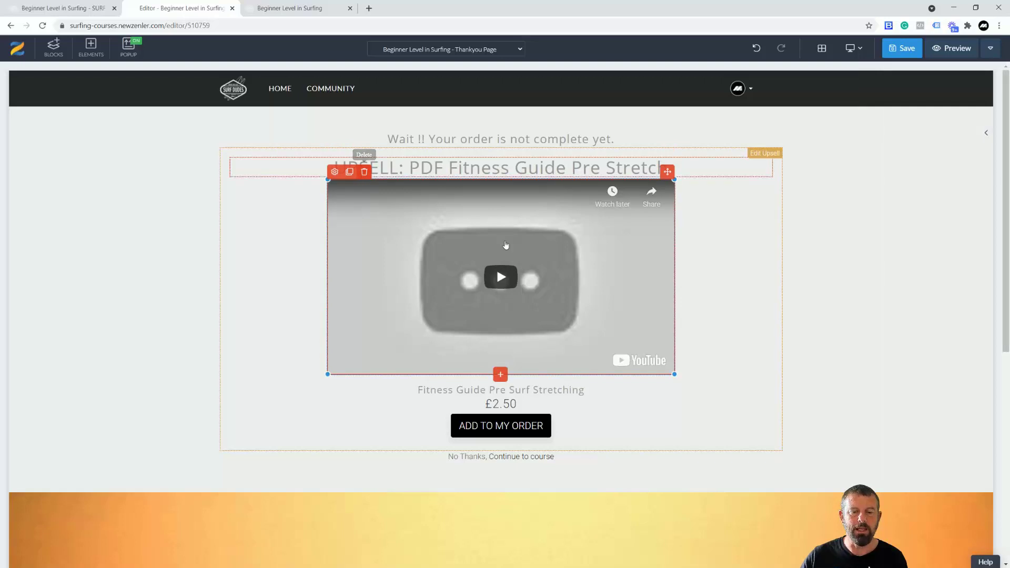
click(364, 171)
click(524, 153)
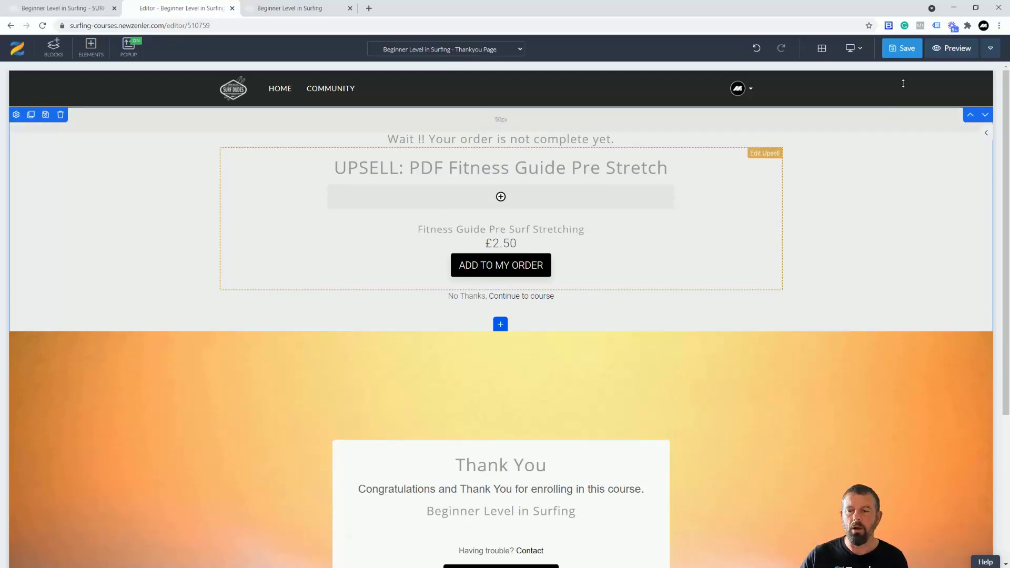
- Save the Thank You page and preview it to check the £2.50 PDF guide upsell
click(905, 52)
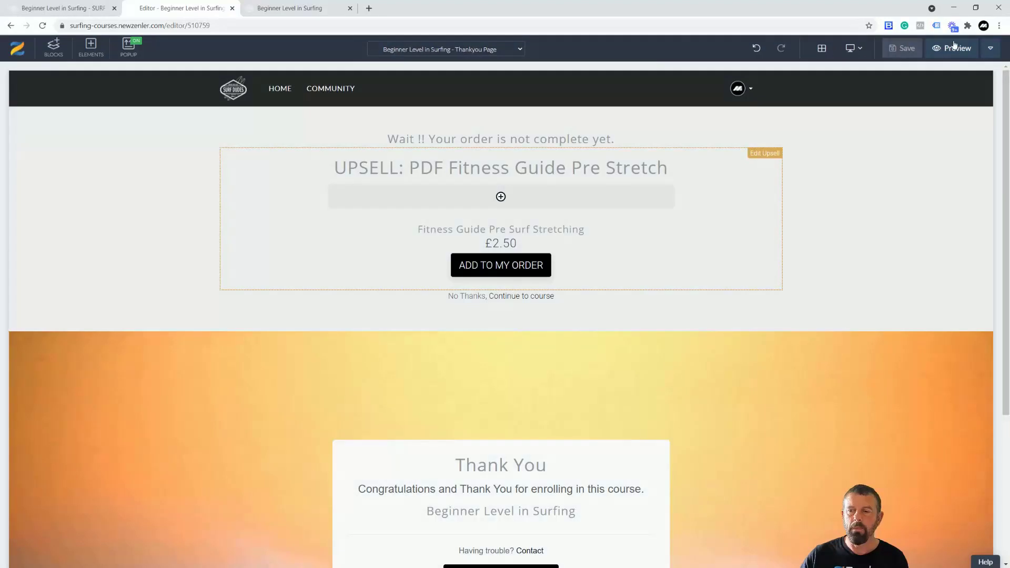
click(955, 47)
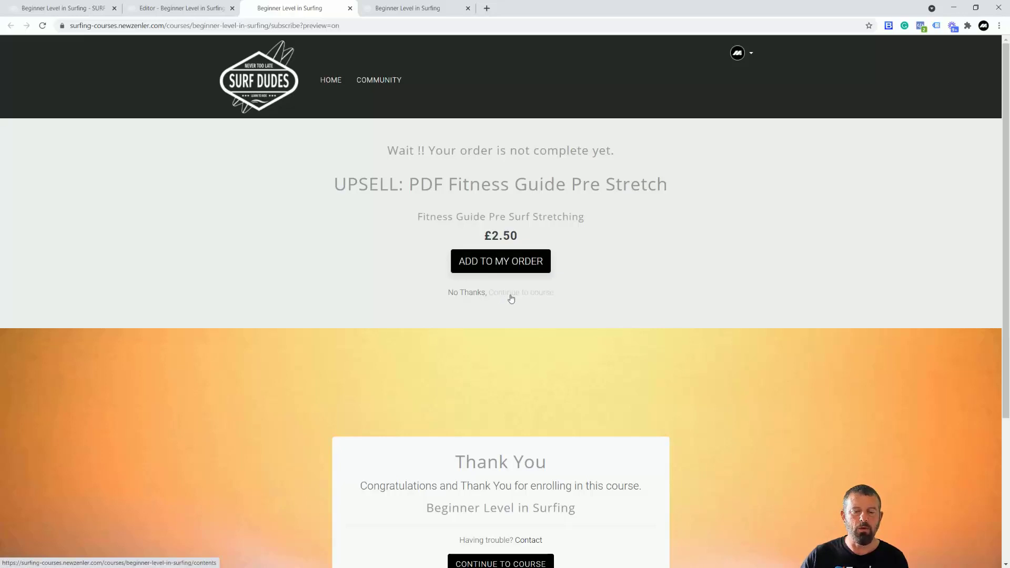
scroll(779, 322, down, 4)
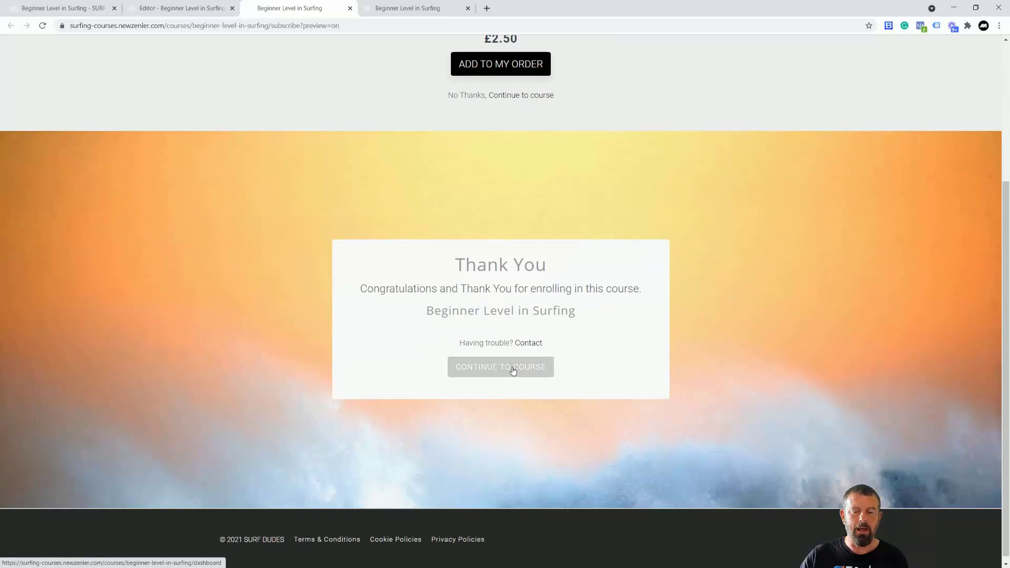
scroll(733, 332, up, 4)
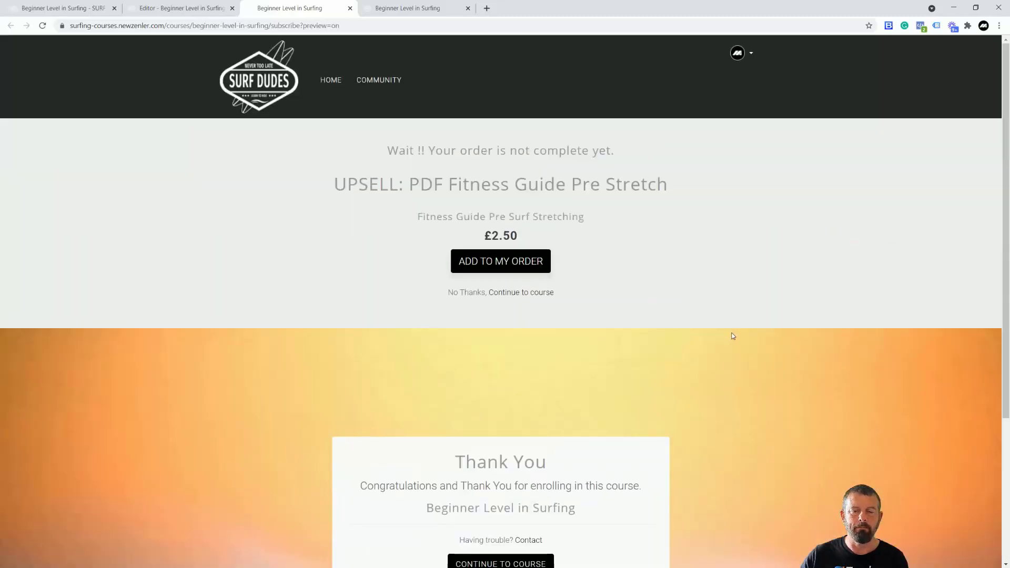